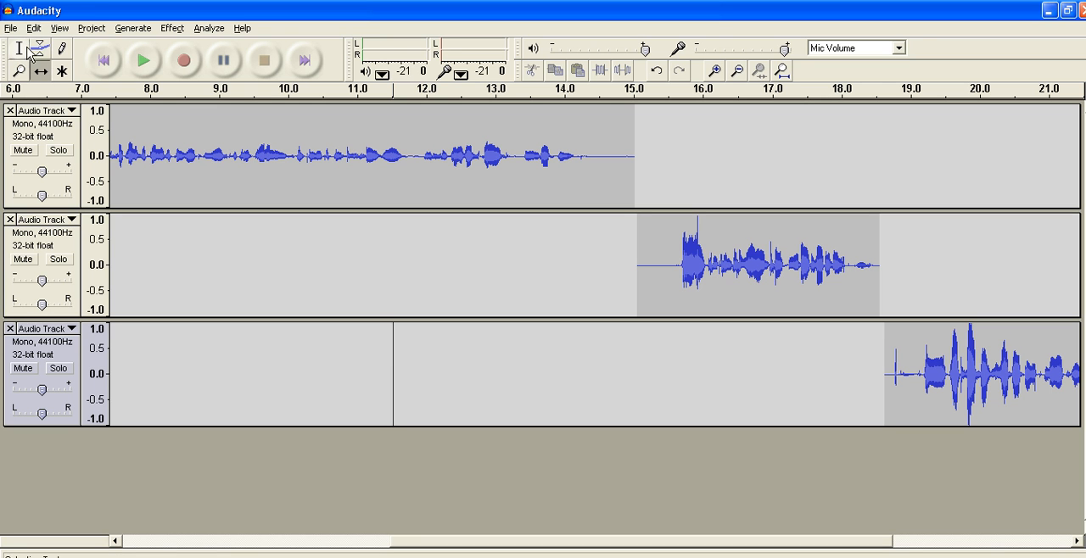
# Delete the silence at the end of the first track's clip (about 14.5–15.0 s) and at the start of the second track's (about 15.0–15.5 s).
pyautogui.click(26, 51)
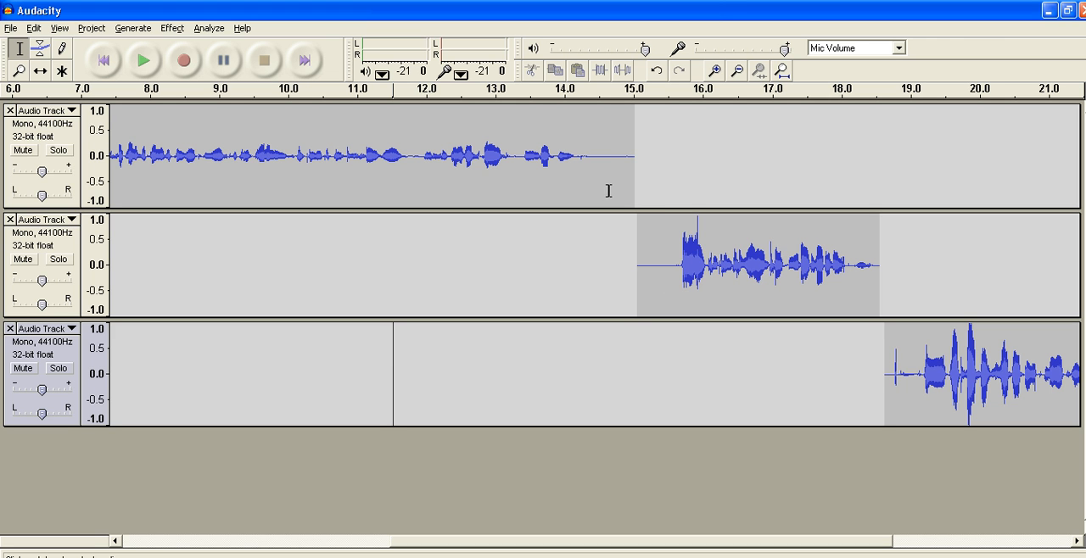
pyautogui.moveTo(599, 154); pyautogui.dragTo(636, 151)
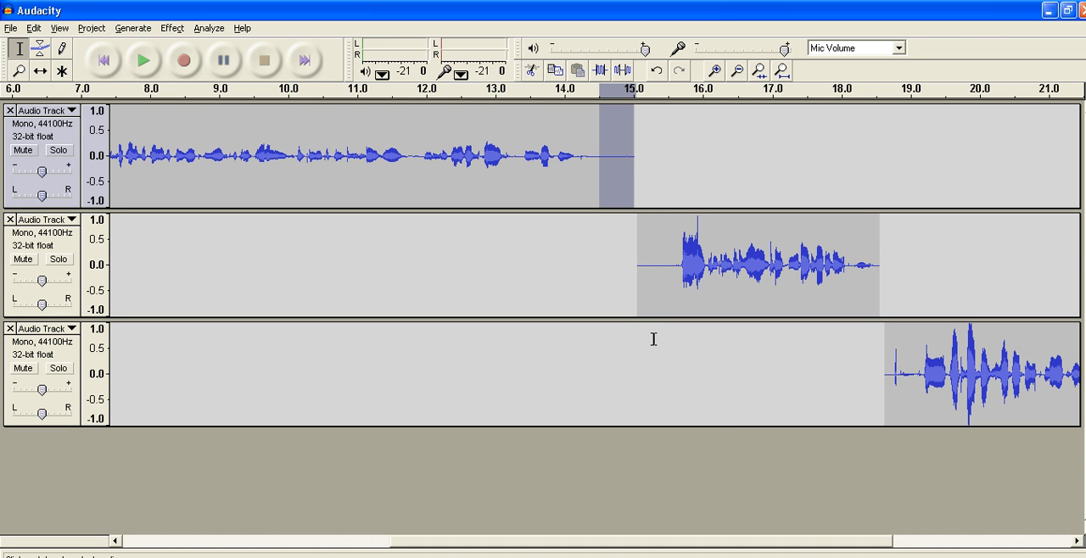
pyautogui.press('Delete')
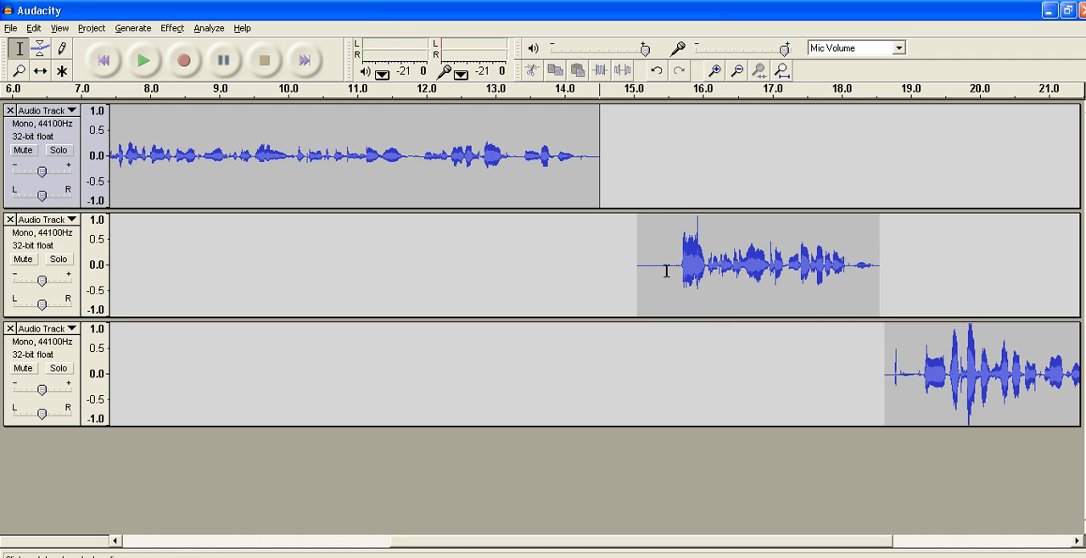
pyautogui.moveTo(669, 266); pyautogui.dragTo(638, 268)
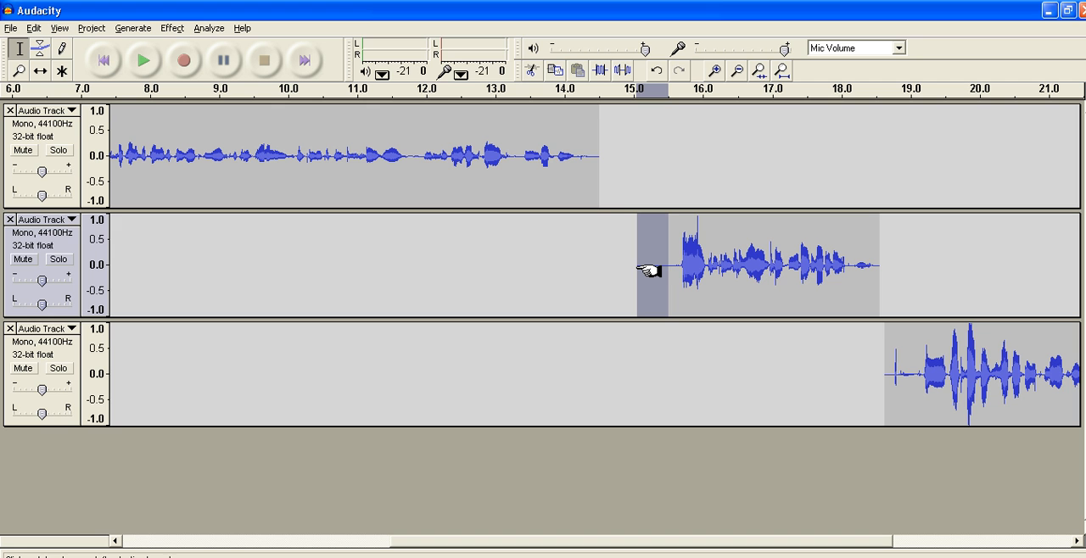
pyautogui.press('Delete')
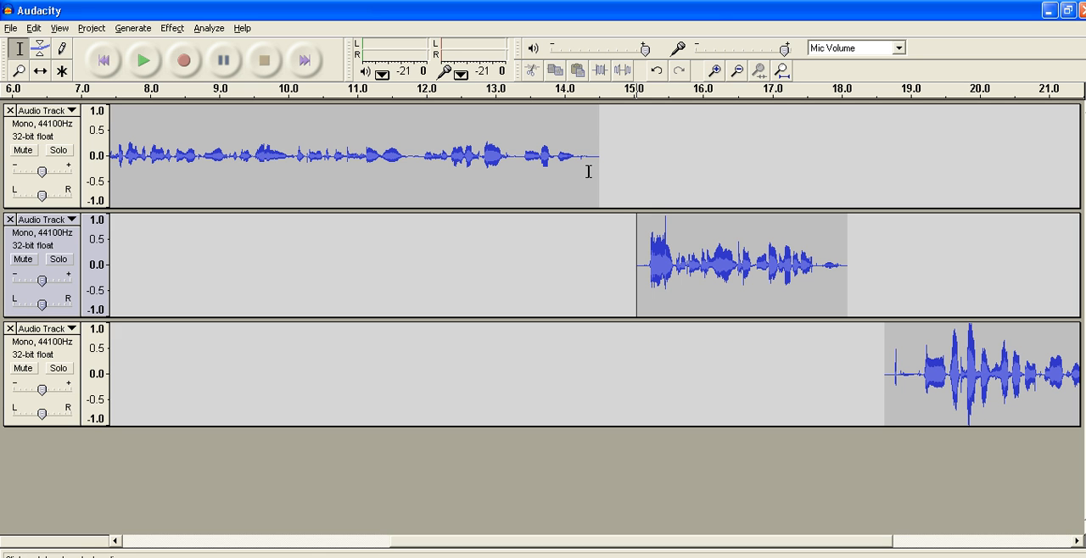
# Shift the second and third tracks' clips earlier so each one starts right after the preceding clip ends.
pyautogui.click(41, 72)
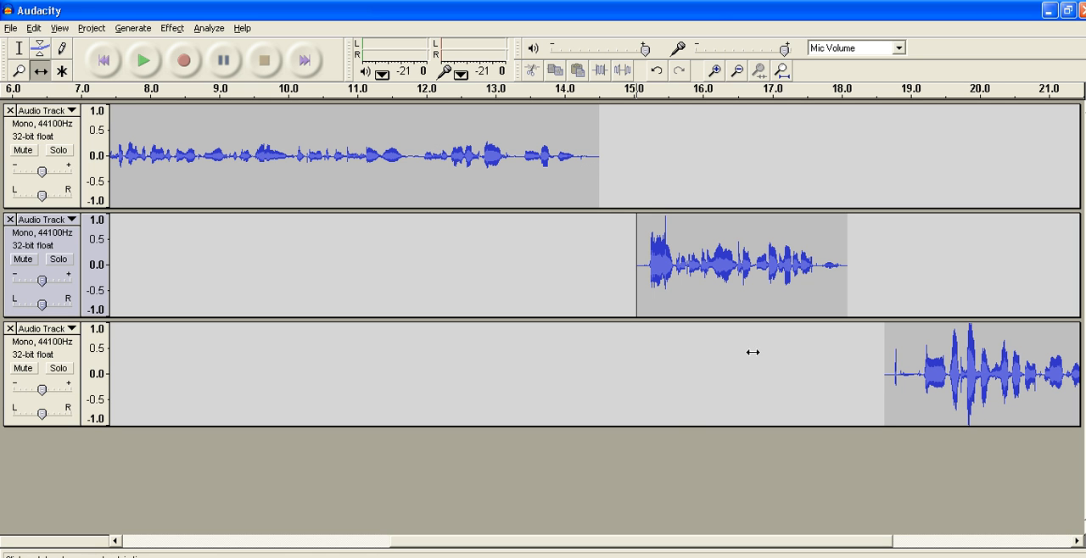
pyautogui.moveTo(745, 255); pyautogui.dragTo(717, 266)
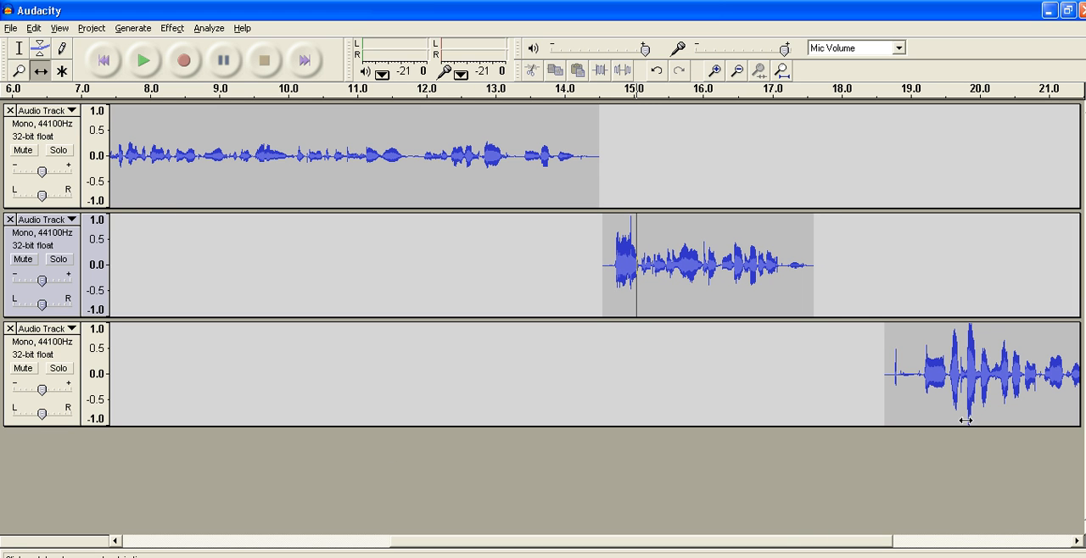
pyautogui.moveTo(968, 382); pyautogui.dragTo(898, 382)
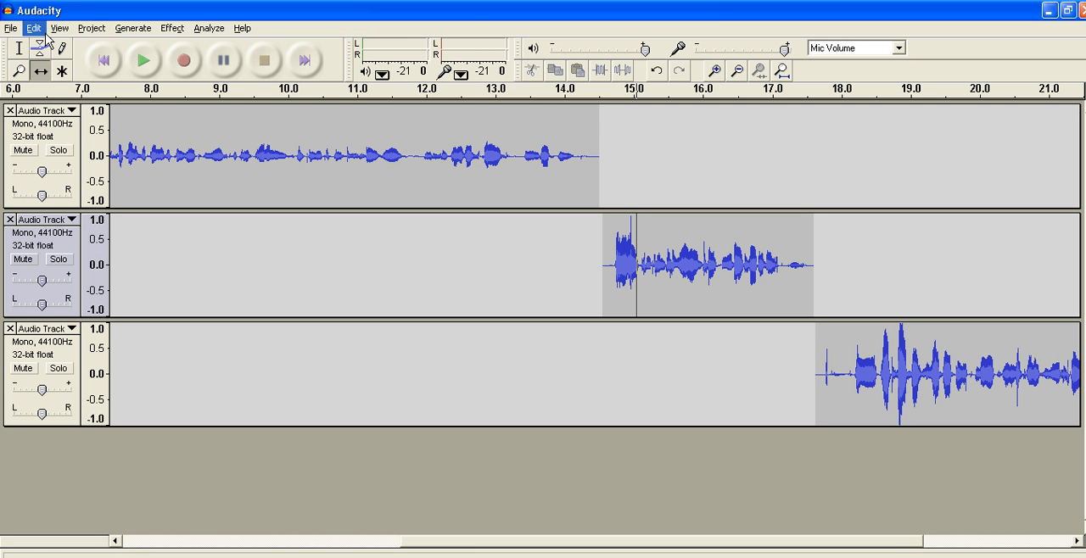
# Select the first track's entire clip back to 0 s and amplify it by about 4.5 dB without clipping.
pyautogui.click(19, 49)
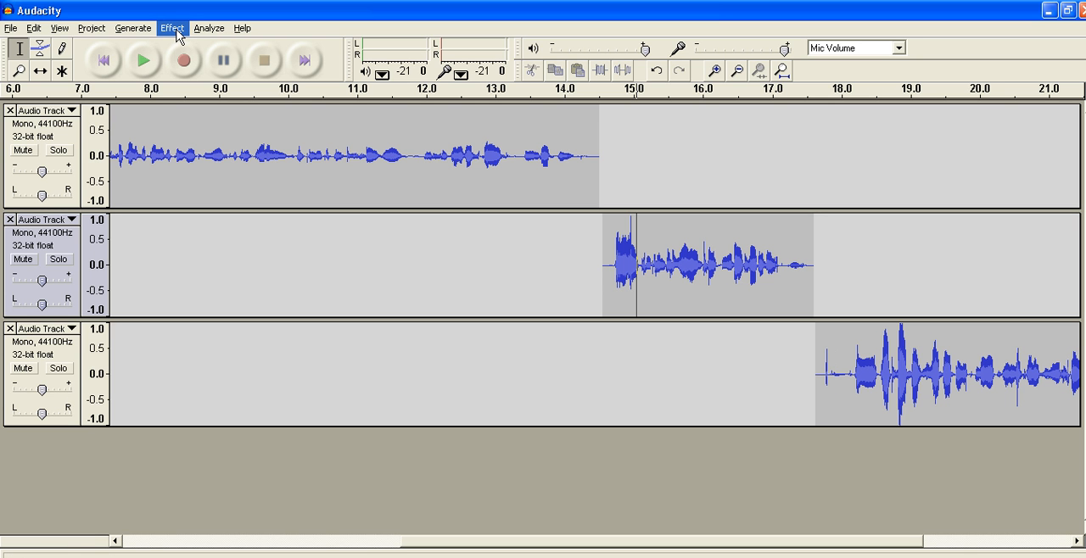
pyautogui.moveTo(600, 152); pyautogui.dragTo(89, 168)
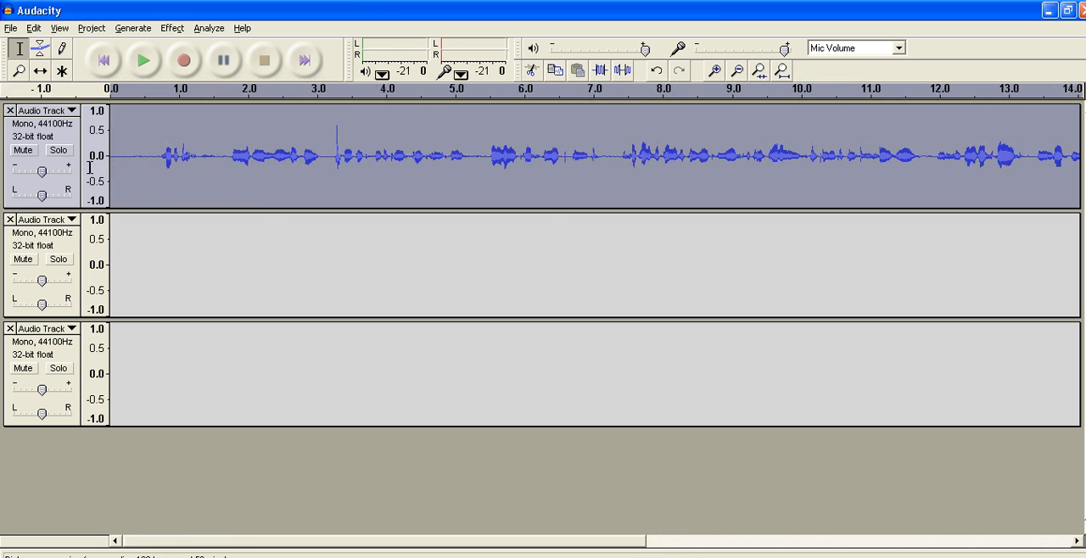
pyautogui.click(172, 28)
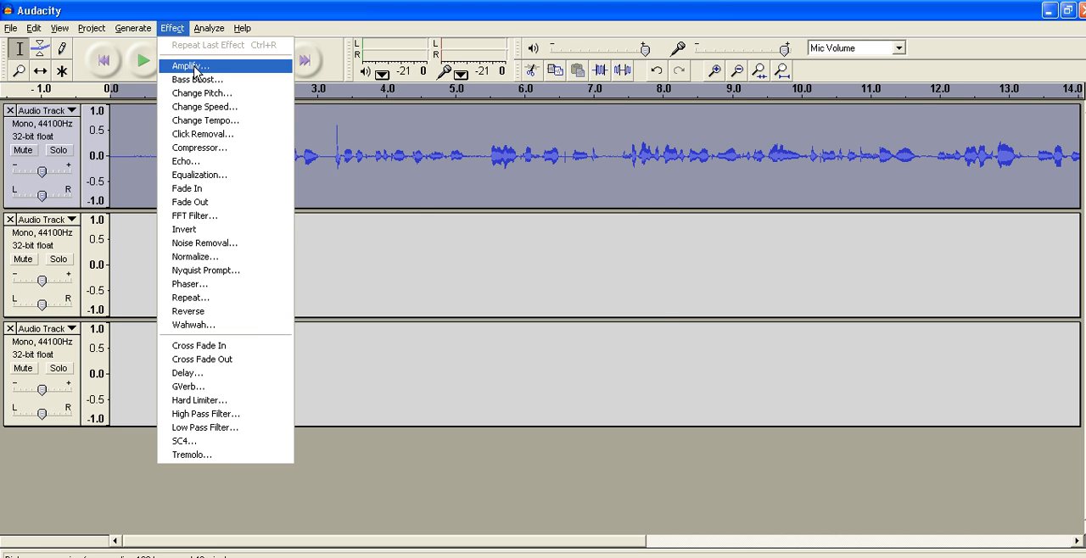
pyautogui.click(194, 66)
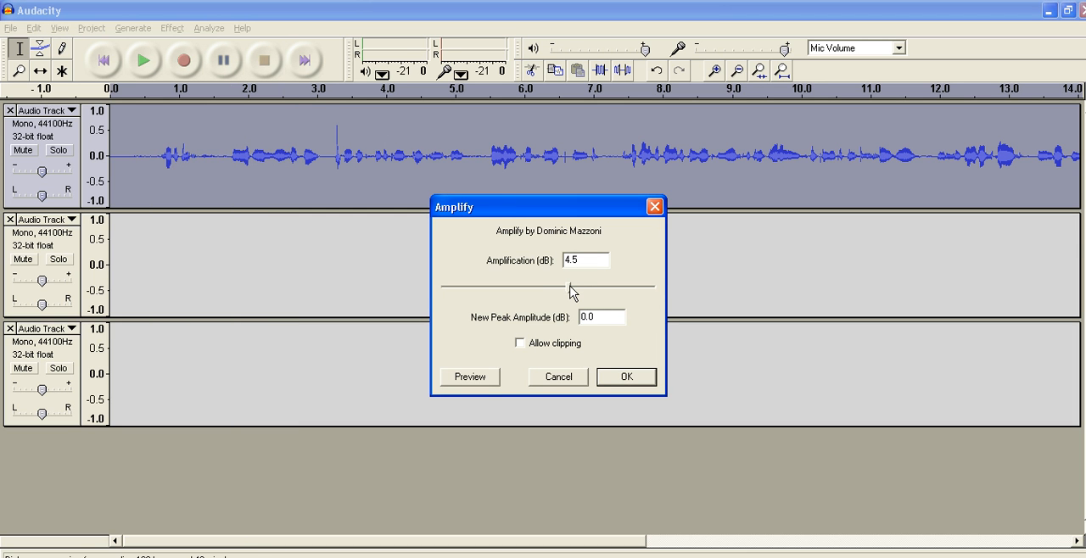
pyautogui.moveTo(570, 286); pyautogui.dragTo(600, 288)
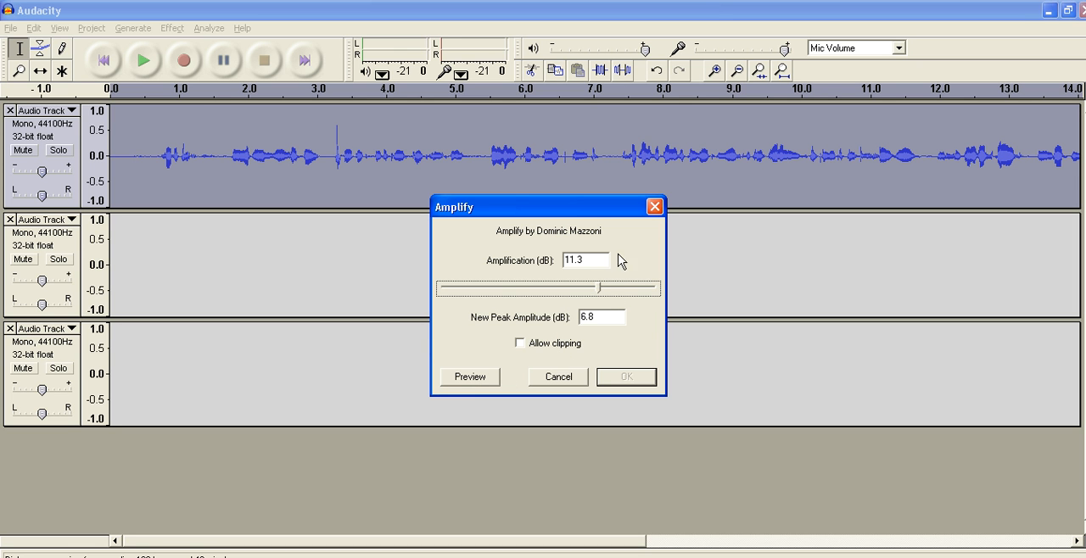
pyautogui.moveTo(599, 292); pyautogui.dragTo(571, 294)
pyautogui.click(626, 378)
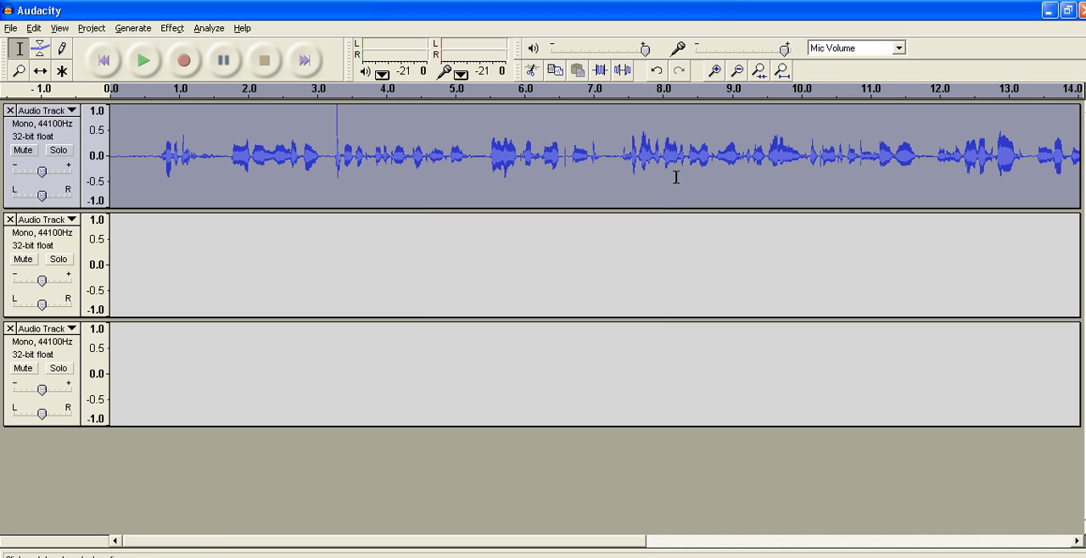
# Repeat the Amplify effect two more times on the selected first track.
pyautogui.click(178, 31)
pyautogui.click(197, 45)
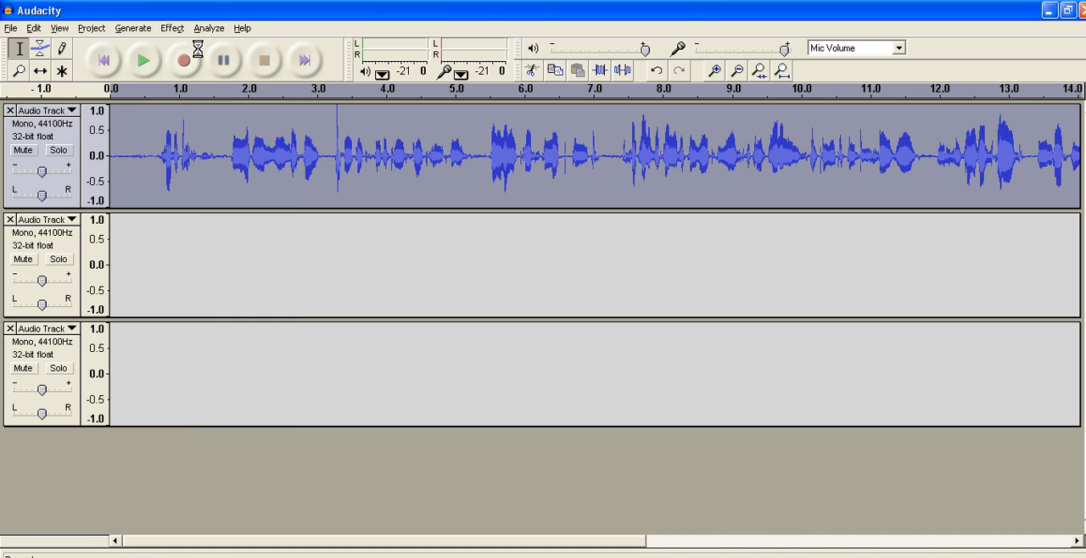
pyautogui.click(172, 28)
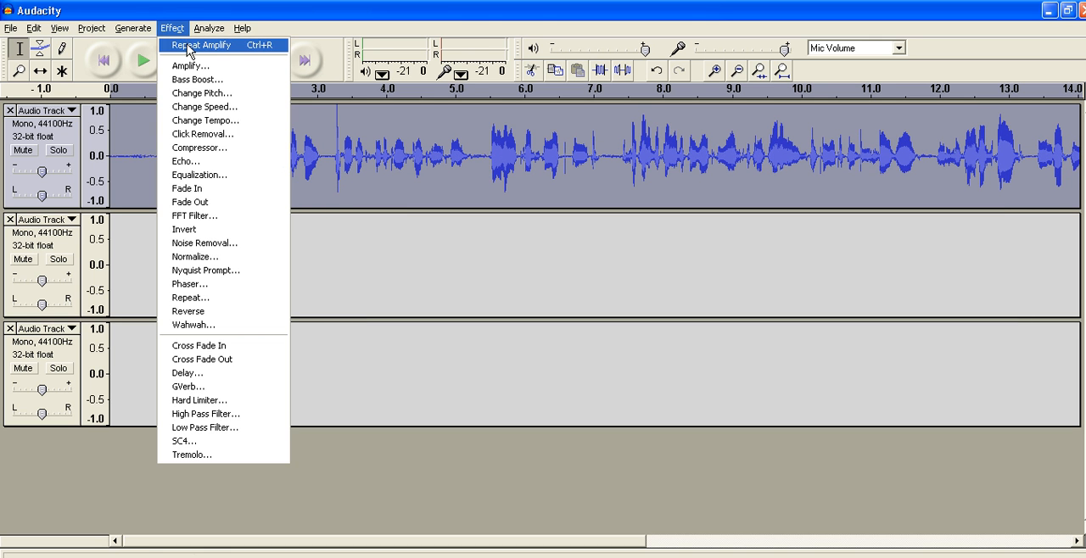
pyautogui.click(188, 47)
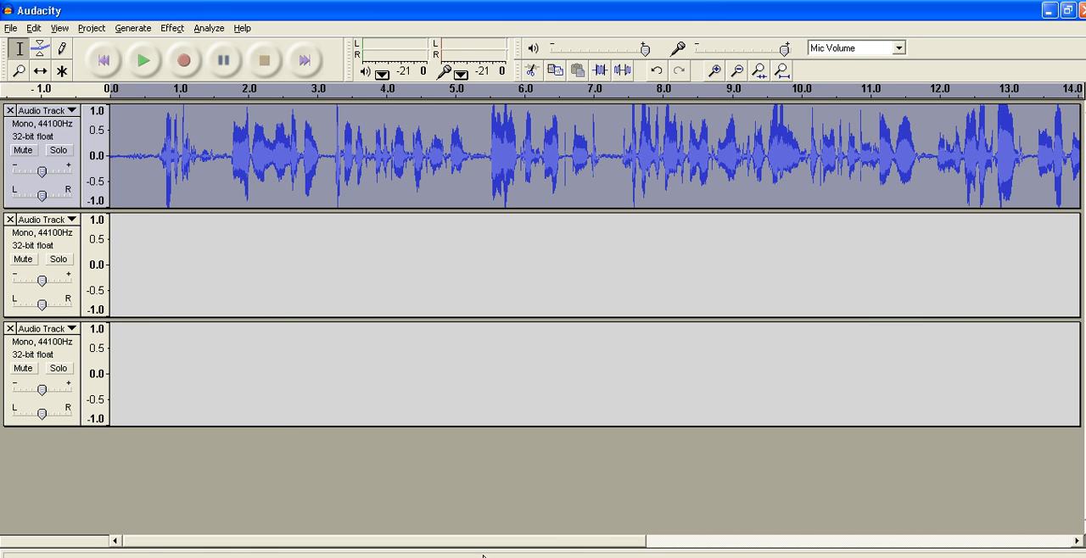
# Select the loud passage at about 18.5–19.5 s in the third track and lower its volume slightly with a negative amplification.
pyautogui.moveTo(570, 539); pyautogui.dragTo(1030, 549)
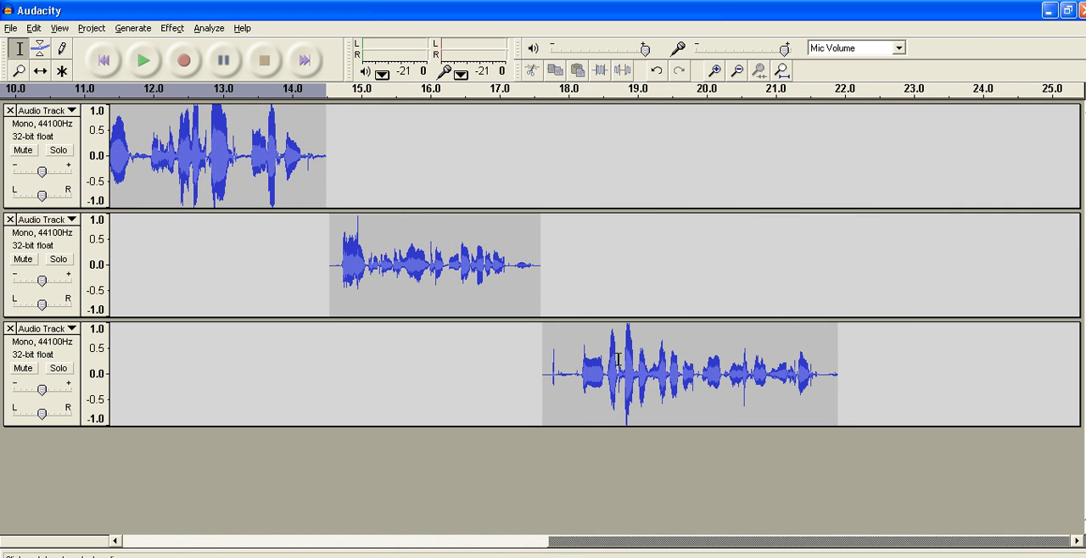
pyautogui.moveTo(603, 363); pyautogui.dragTo(674, 367)
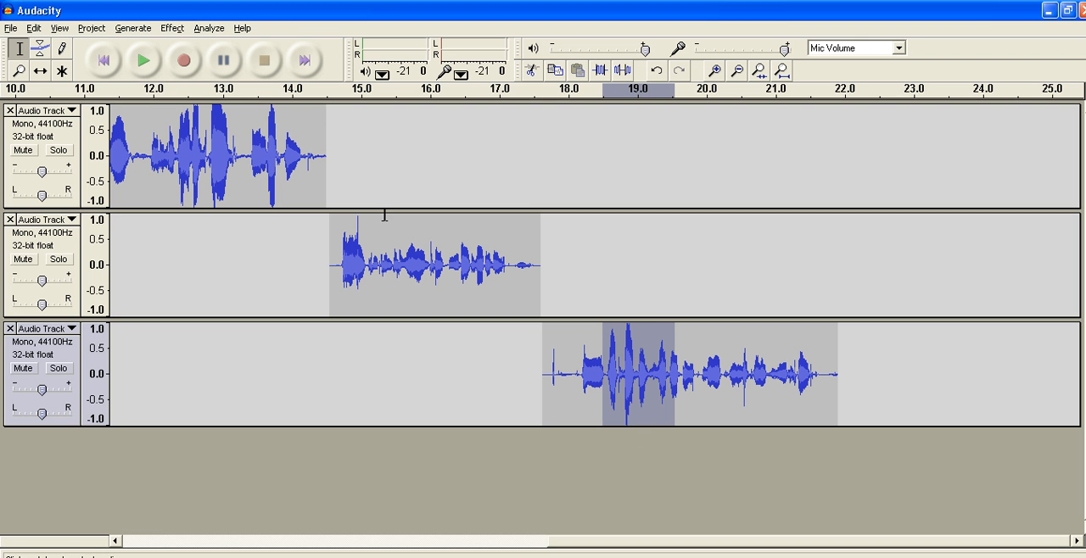
pyautogui.click(172, 28)
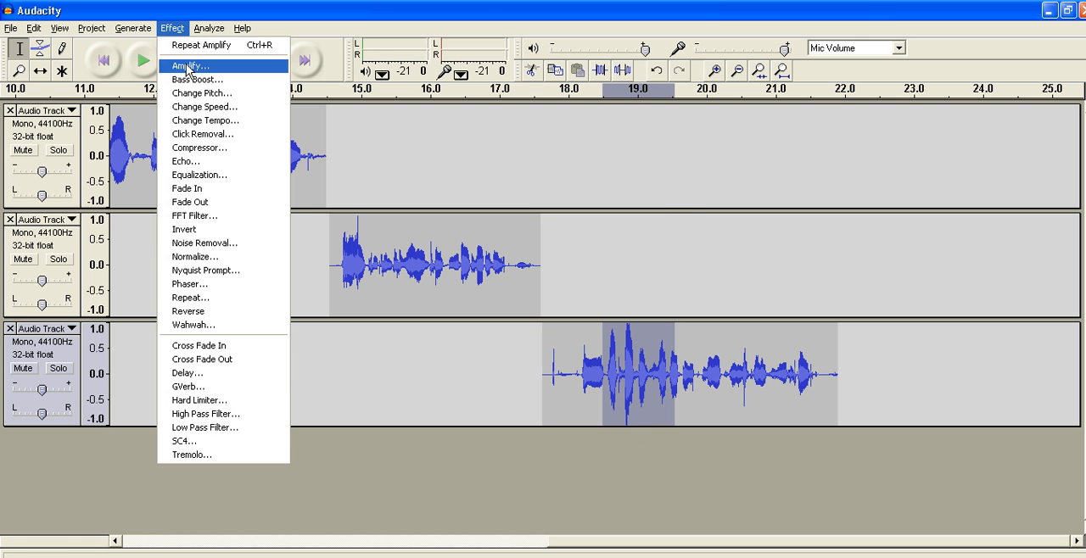
pyautogui.click(189, 70)
pyautogui.click(550, 287)
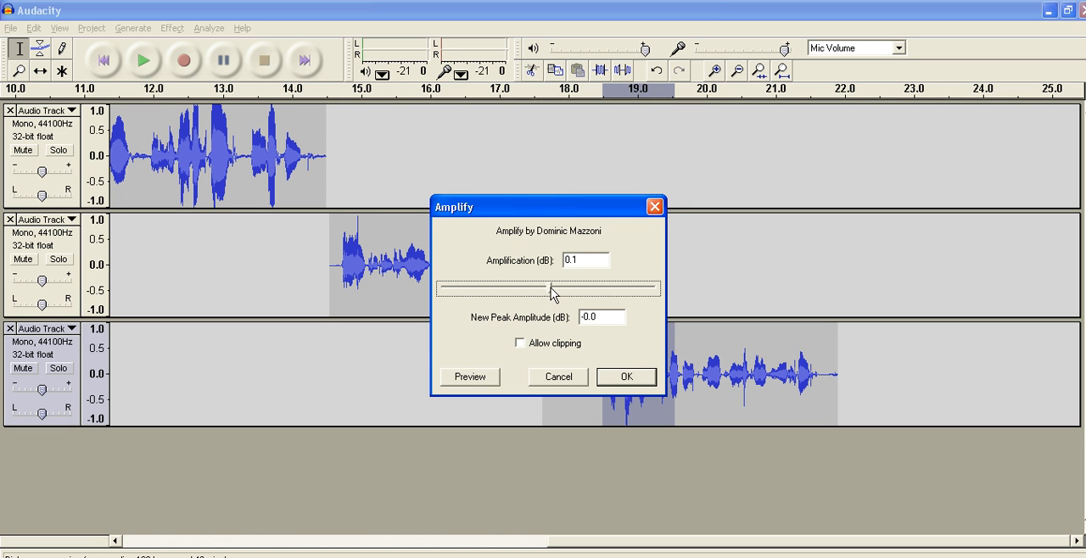
pyautogui.press('Left')
pyautogui.press('Left')
pyautogui.press('Left')
pyautogui.press('Left')
pyautogui.press('Left')
pyautogui.press('Left')
pyautogui.press('Left')
pyautogui.press('Left')
pyautogui.press('Left')
pyautogui.click(620, 380)
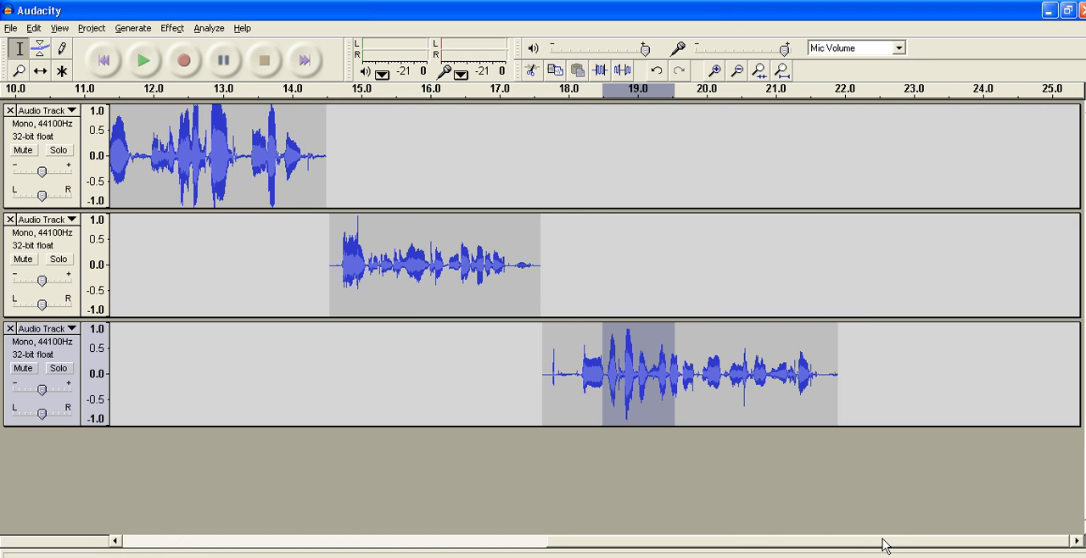
pyautogui.moveTo(884, 544); pyautogui.dragTo(502, 554)
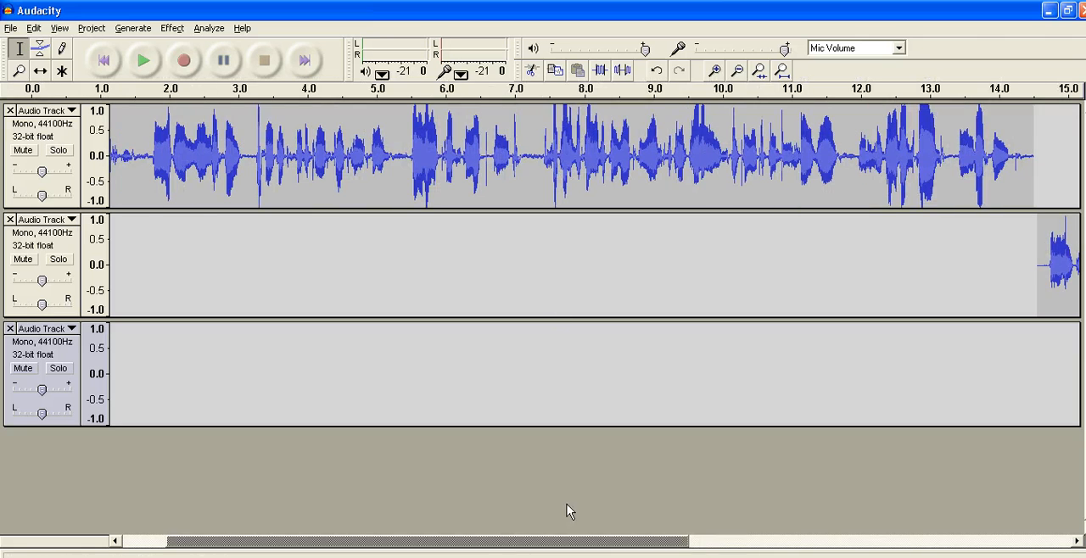
pyautogui.click(509, 154)
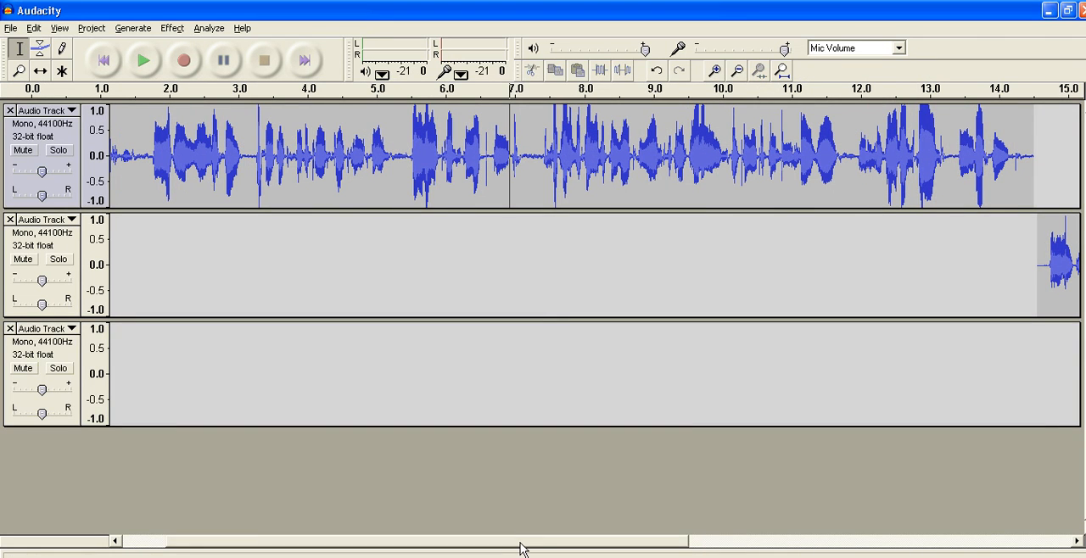
pyautogui.click(143, 31)
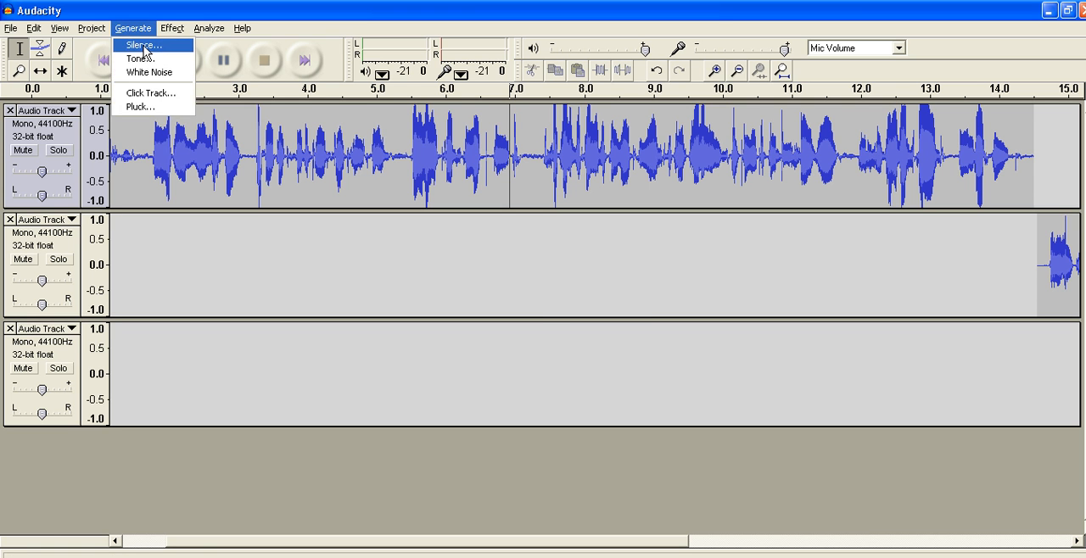
pyautogui.click(144, 46)
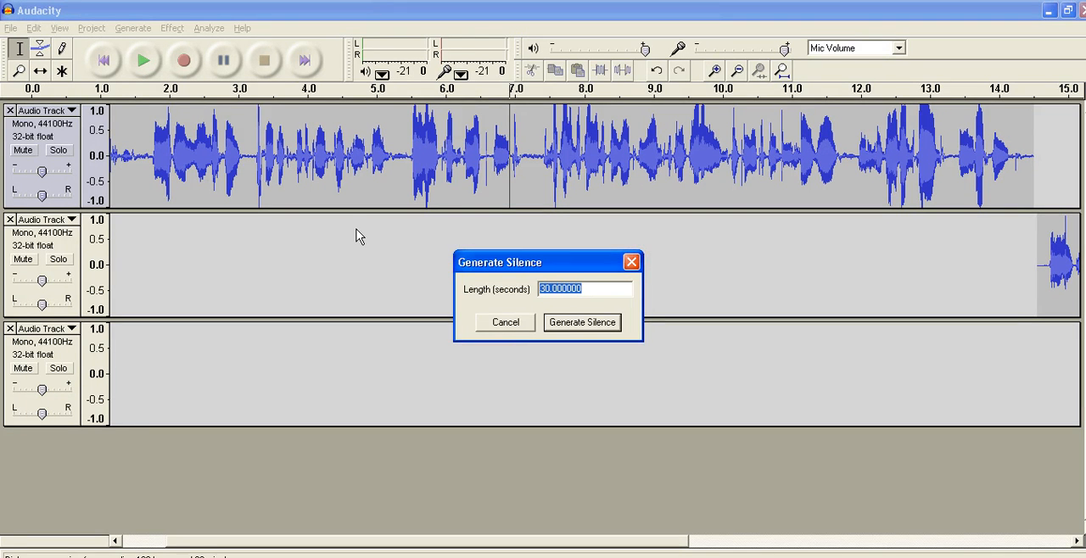
pyautogui.click(497, 322)
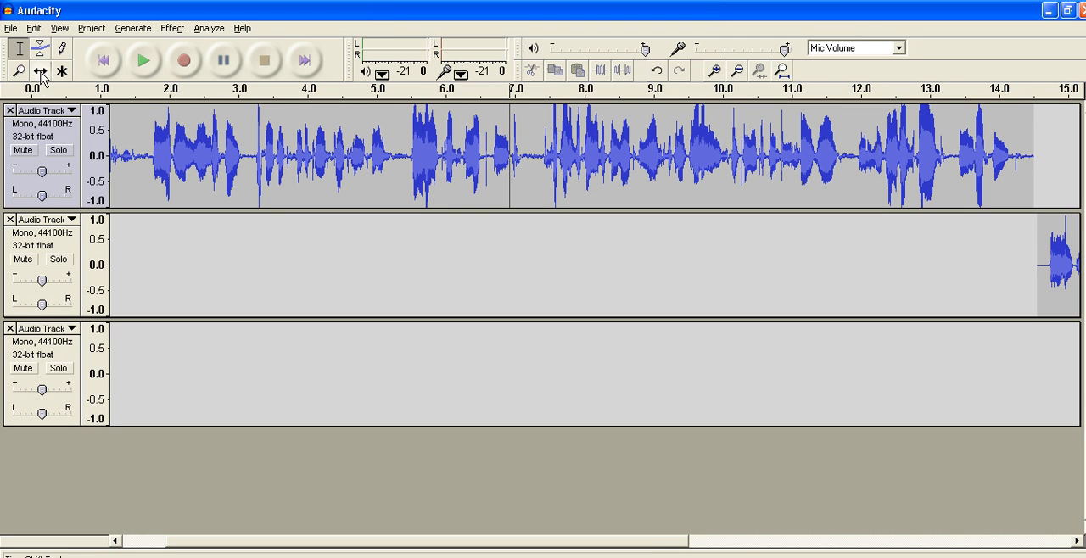
pyautogui.click(177, 33)
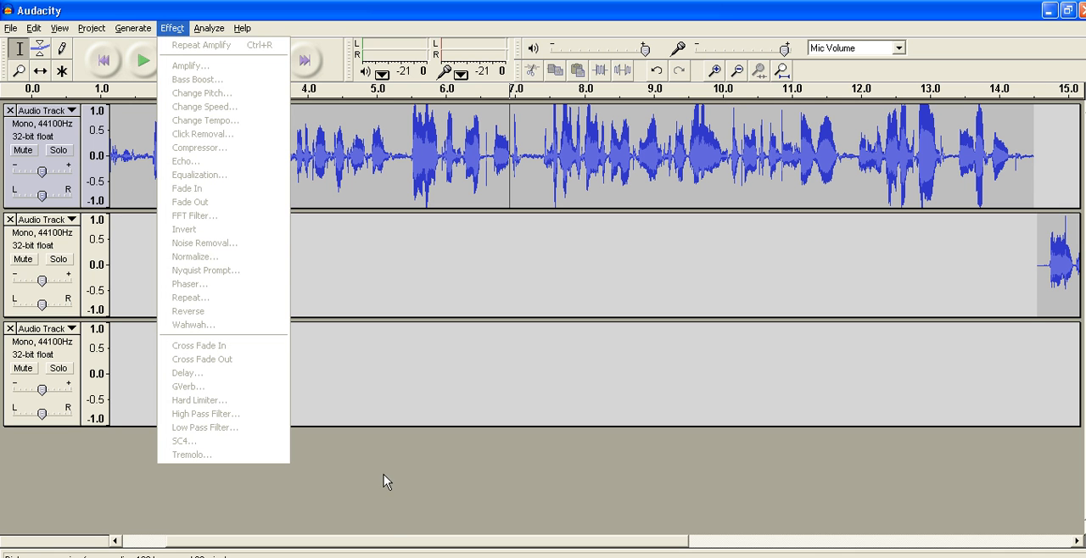
# Toggle solo on and off for the first track, and mute that track.
pyautogui.moveTo(451, 543); pyautogui.dragTo(926, 557)
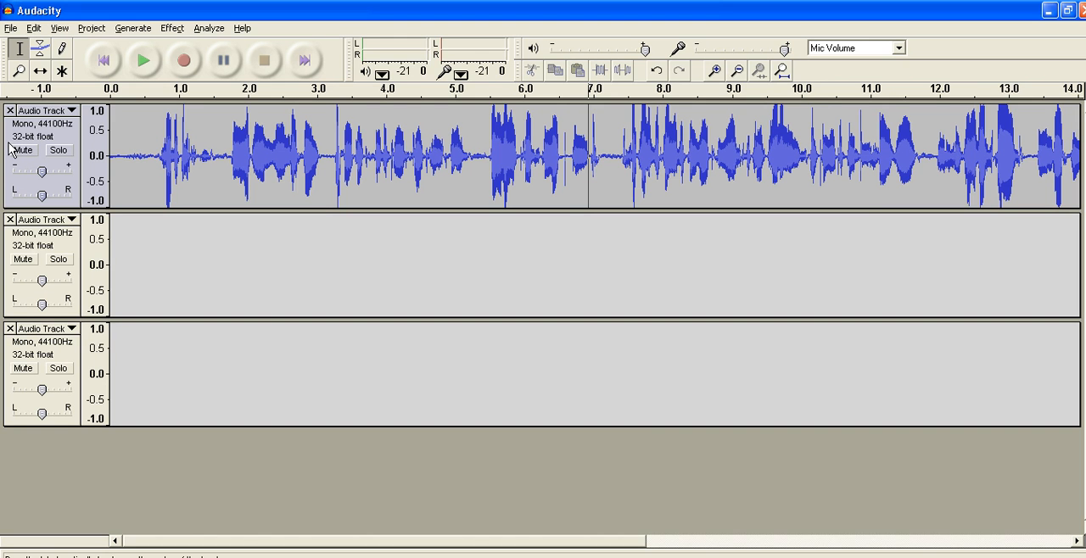
pyautogui.click(57, 149)
pyautogui.click(59, 150)
pyautogui.click(26, 152)
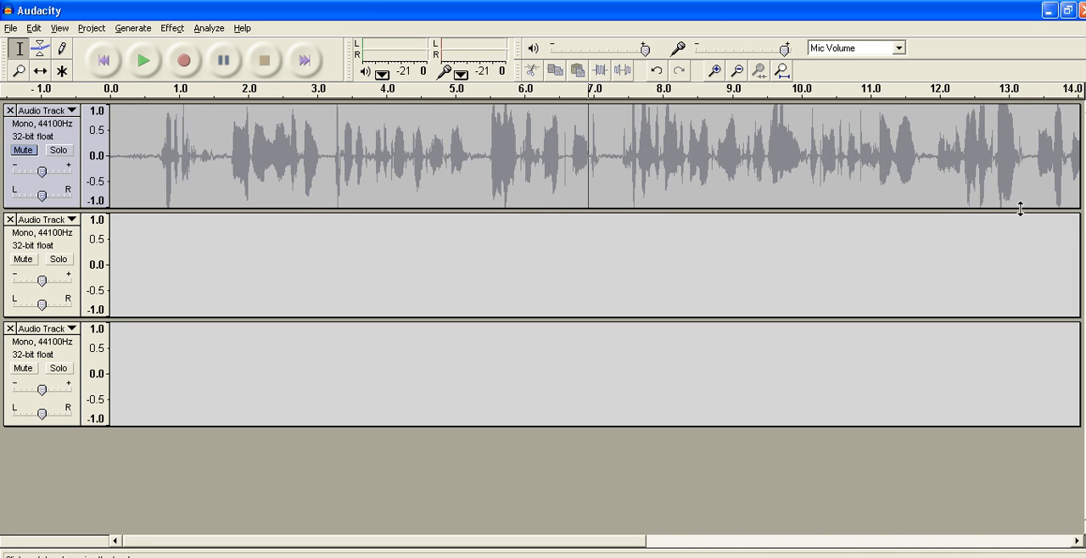
# Remove the third audio track from the project.
pyautogui.moveTo(531, 543)
pyautogui.mouseDown()
pyautogui.moveTo(956, 543)
pyautogui.moveTo(531, 543)
pyautogui.mouseUp()
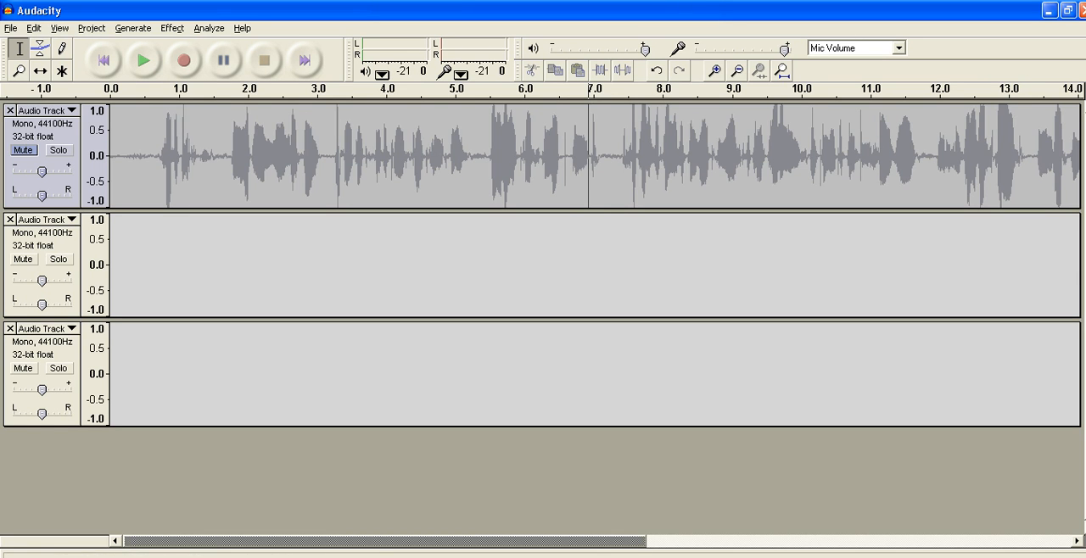
pyautogui.moveTo(634, 543); pyautogui.dragTo(611, 550)
pyautogui.moveTo(329, 552)
pyautogui.mouseDown()
pyautogui.moveTo(874, 551)
pyautogui.moveTo(339, 550)
pyautogui.mouseUp()
pyautogui.click(9, 328)
pyautogui.moveTo(509, 548); pyautogui.dragTo(408, 543)
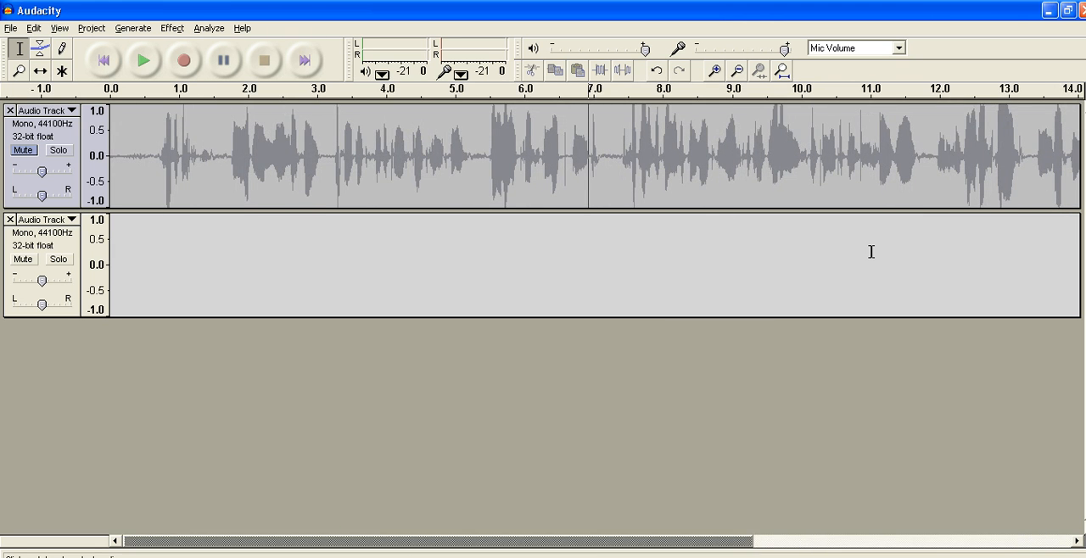